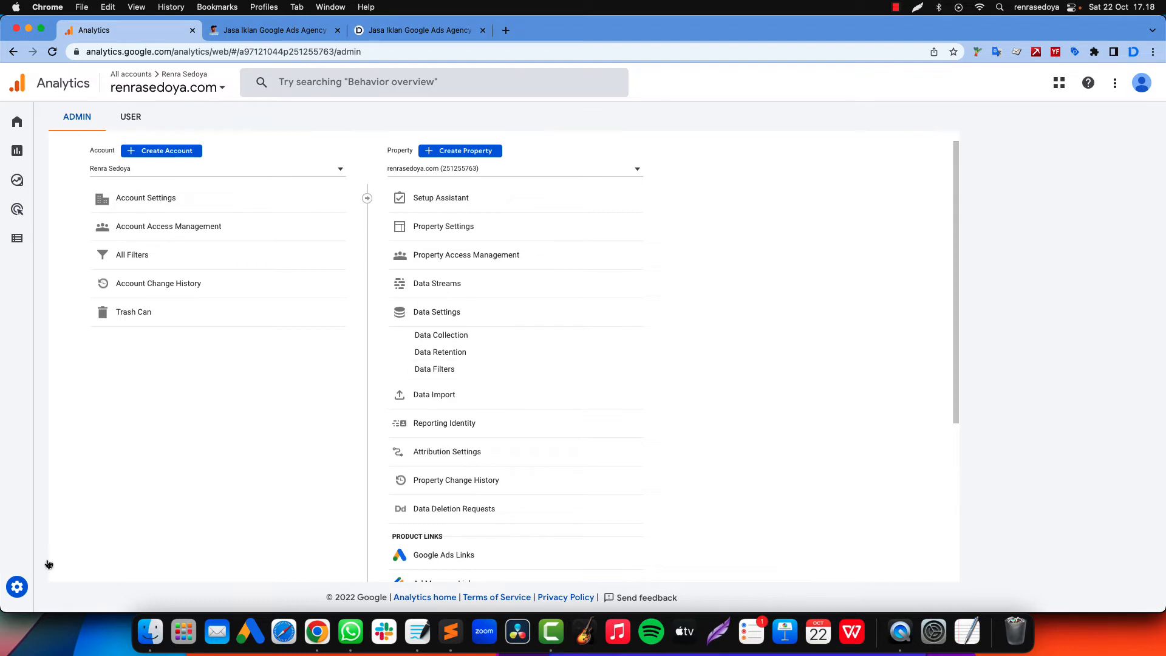
# Open the domain configuration in the renrasedoya.com web stream's tag settings and remove the existing domain condition
pyautogui.moveTo(49, 565)
pyautogui.click(478, 291)
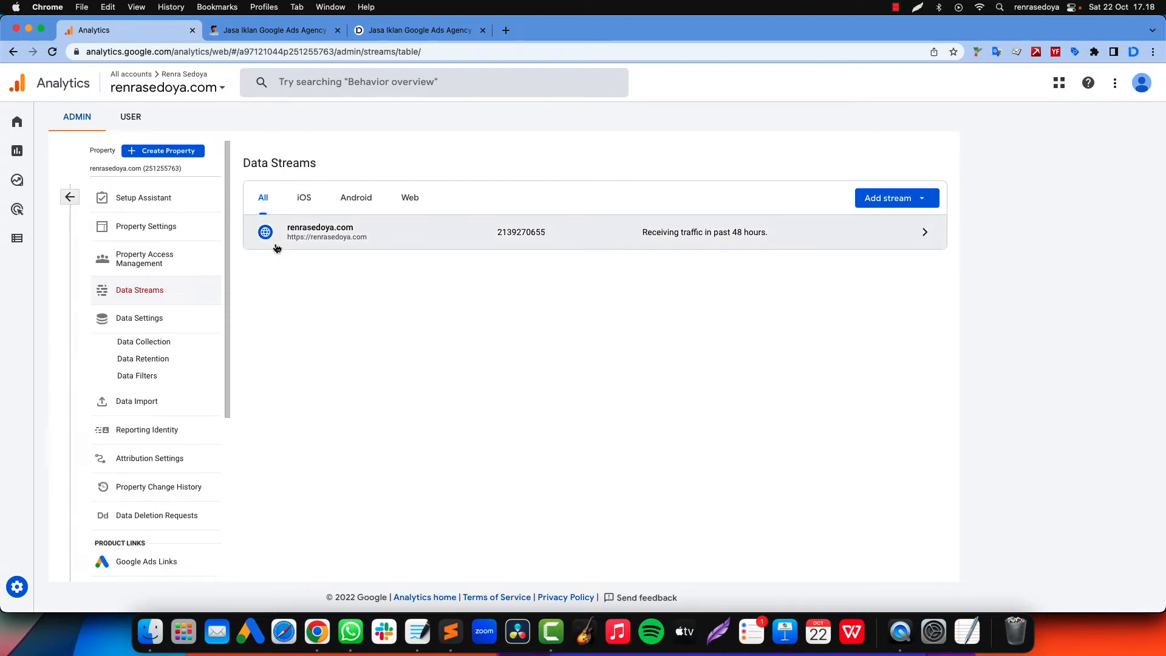
pyautogui.click(440, 239)
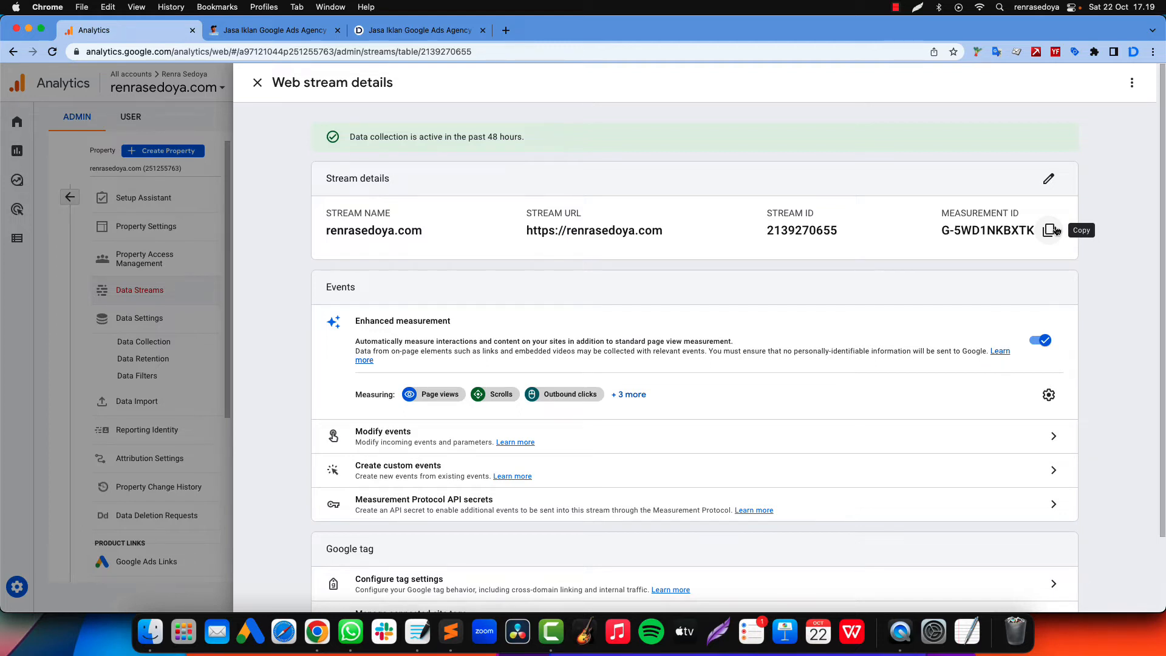
pyautogui.scroll(-3, 542, 388)
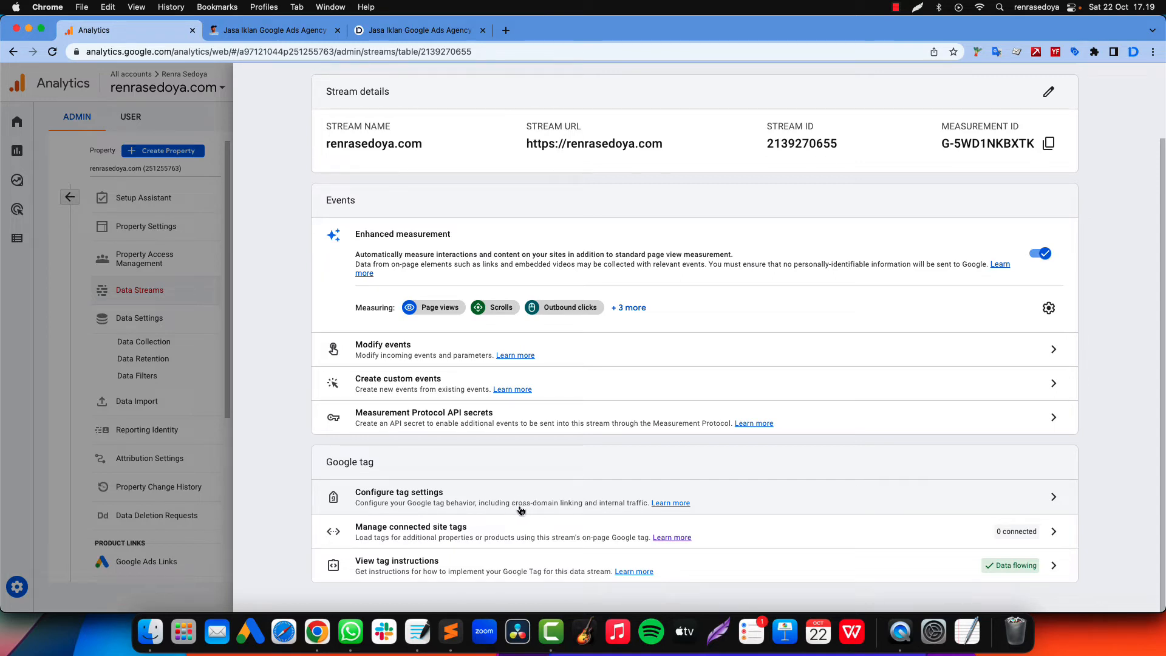
pyautogui.click(553, 509)
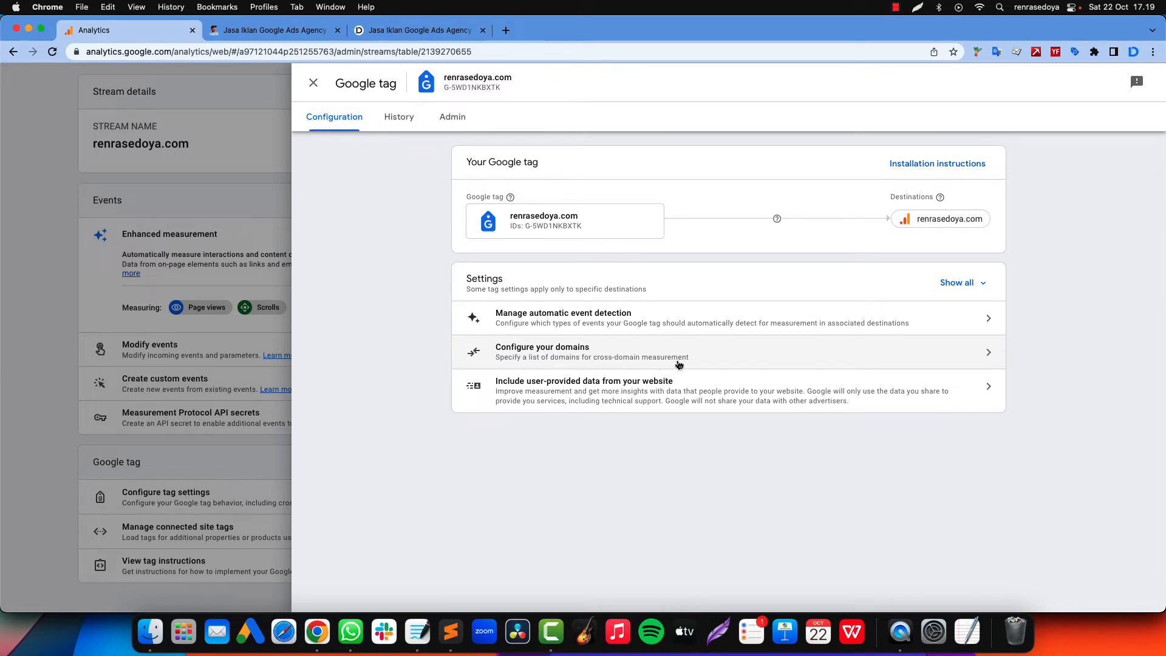
pyautogui.click(722, 358)
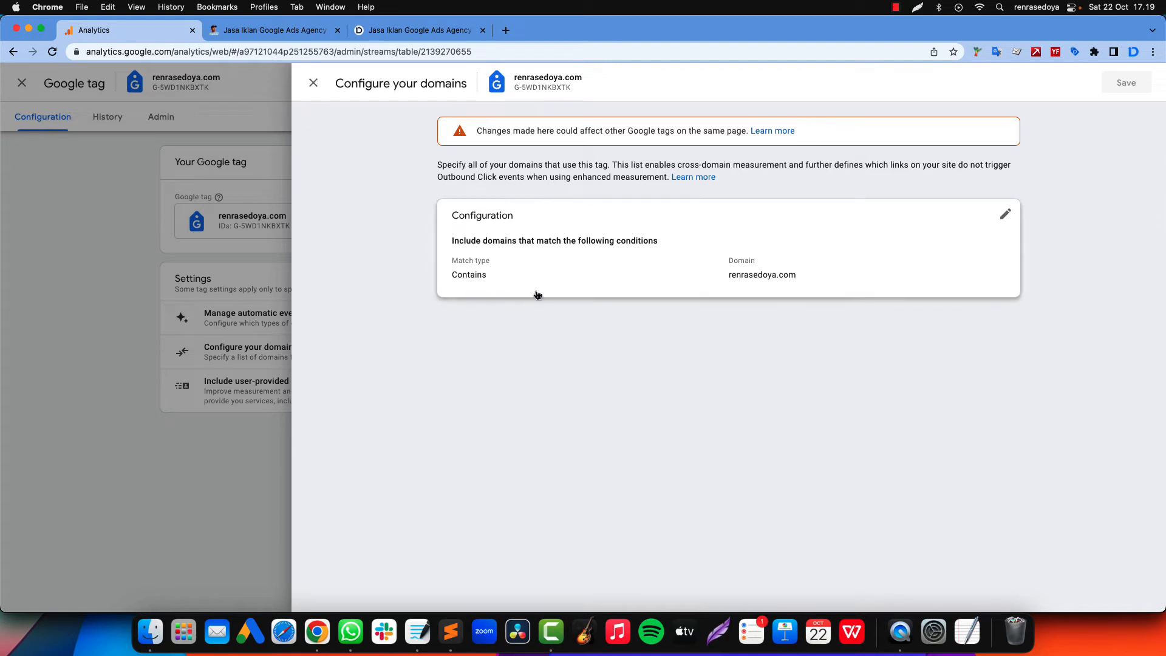
pyautogui.click(560, 290)
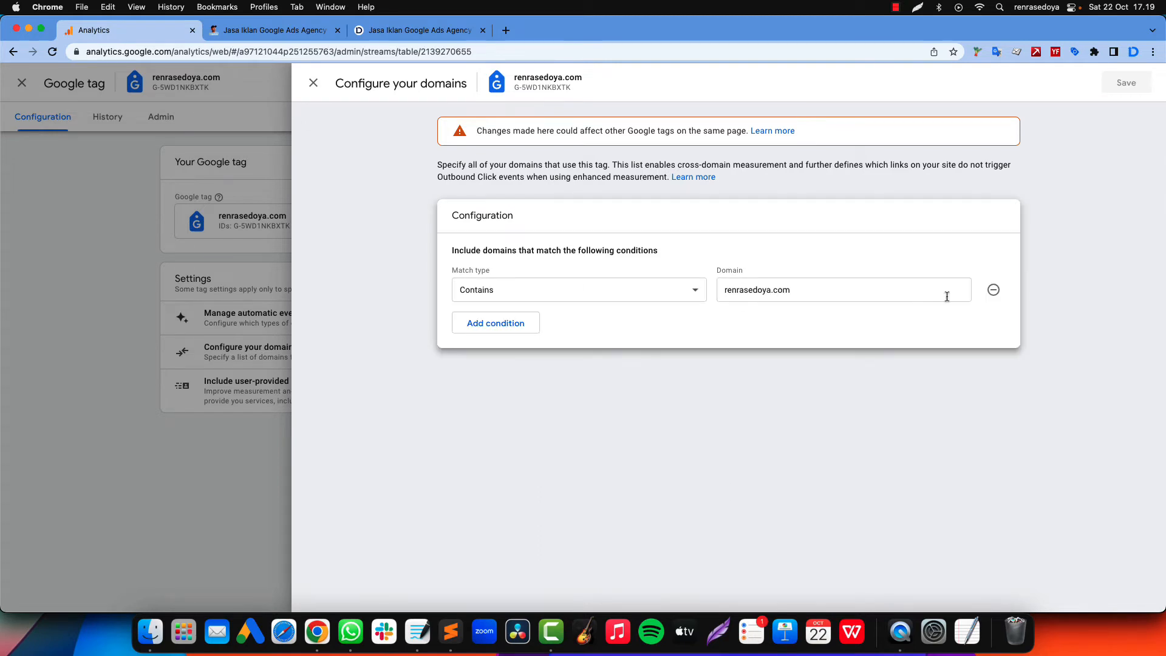
pyautogui.click(994, 290)
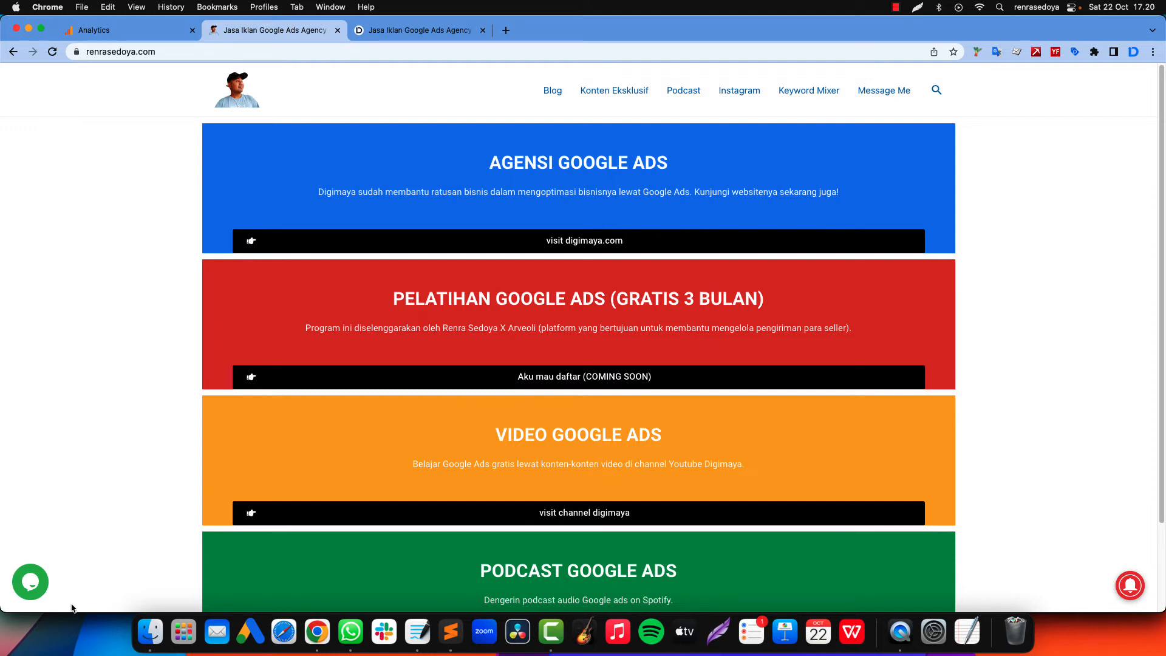
# Open digimaya.com through the banner link on the renrasedoya.com homepage and close the older digimaya.com tab
pyautogui.click(568, 244)
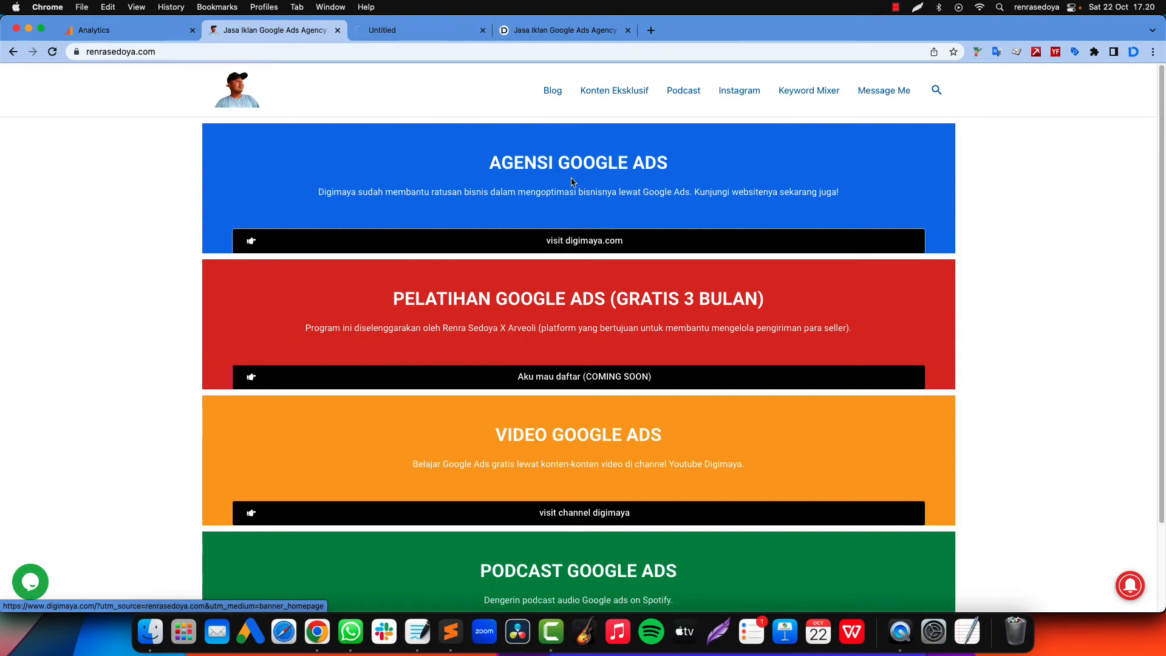
pyautogui.click(632, 30)
pyautogui.click(418, 32)
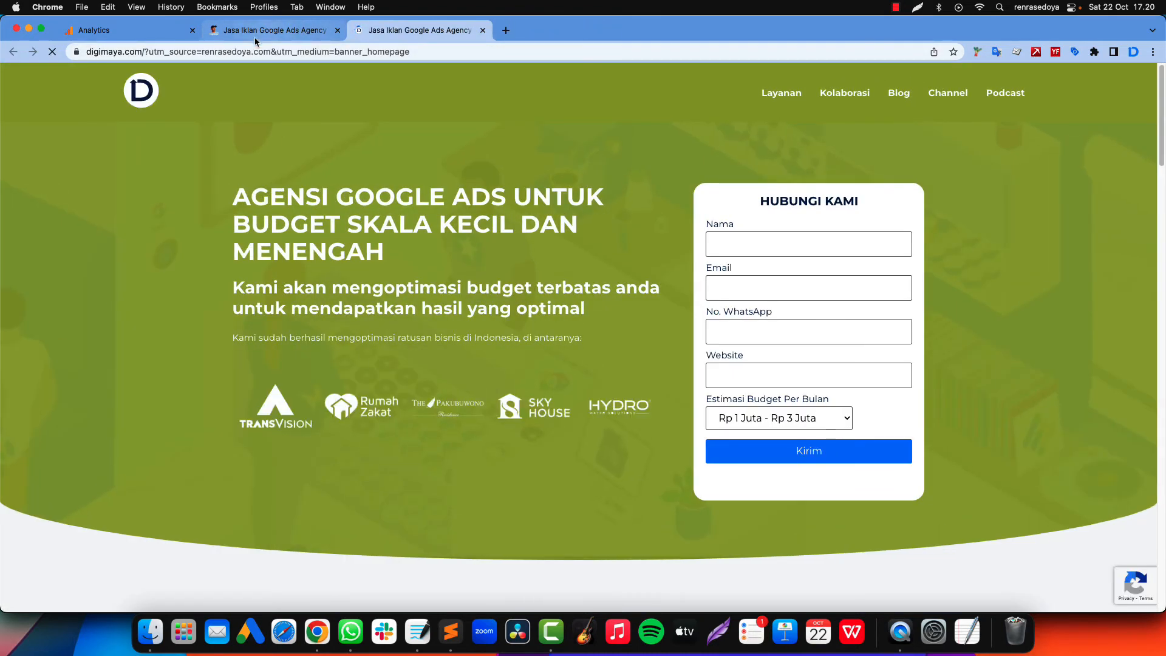
pyautogui.click(258, 31)
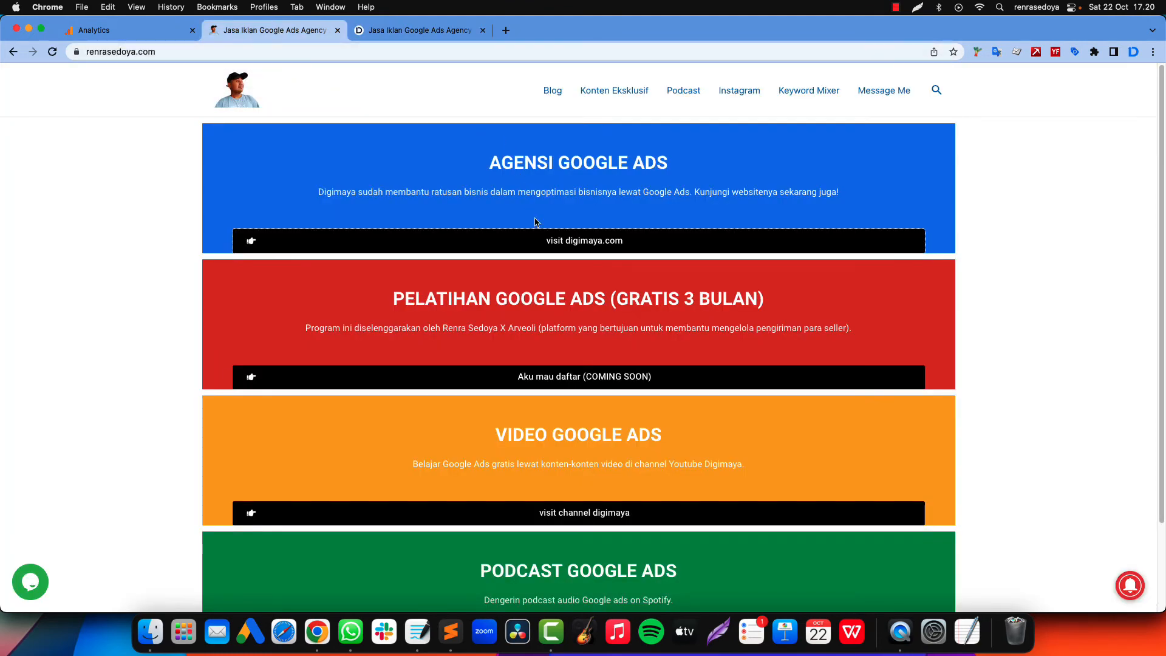
pyautogui.click(537, 243)
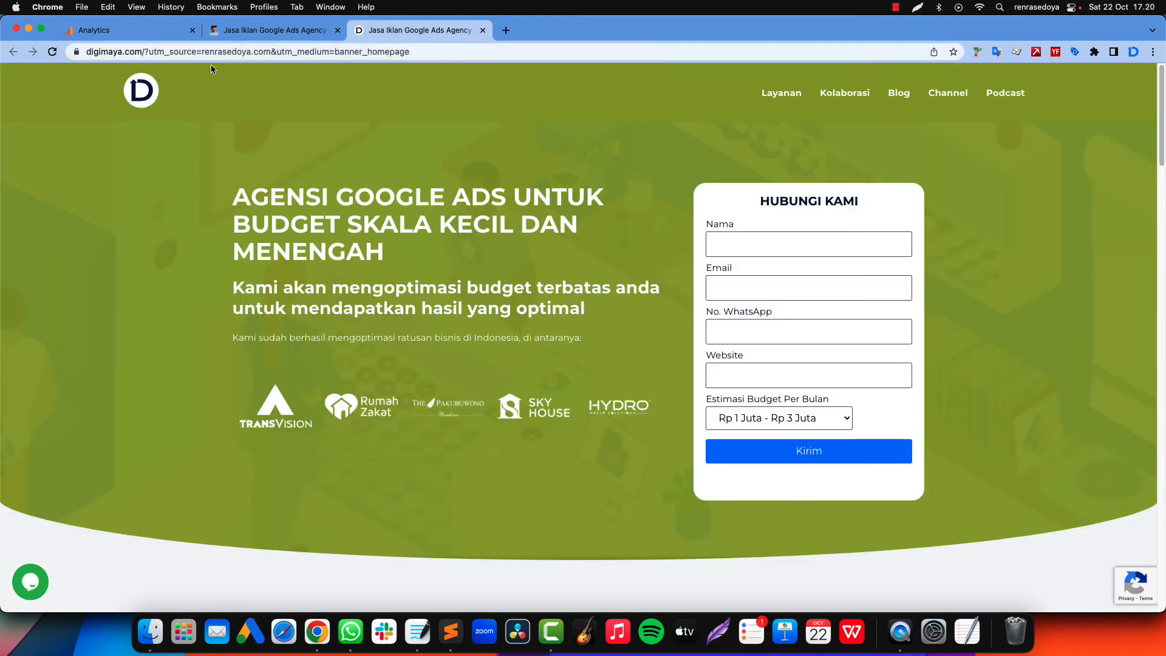
# Examine the UTM parameters in the digimaya.com address and the homepage banner link on renrasedoya.com that leads there
pyautogui.moveTo(150, 52); pyautogui.dragTo(479, 52)
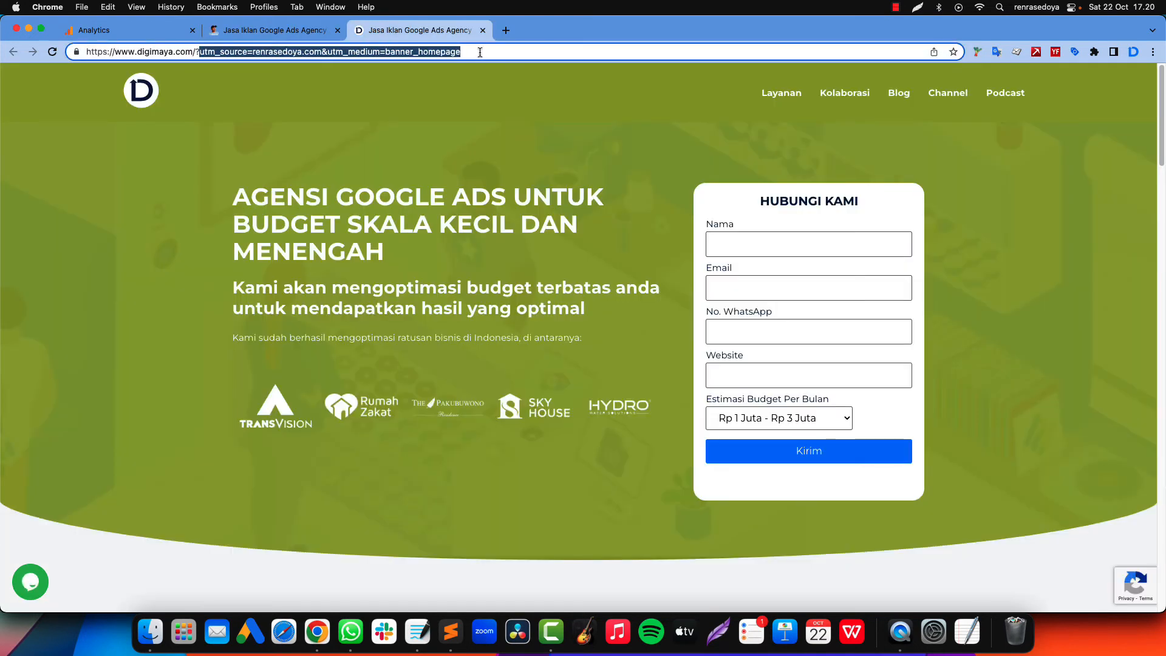
pyautogui.click(279, 32)
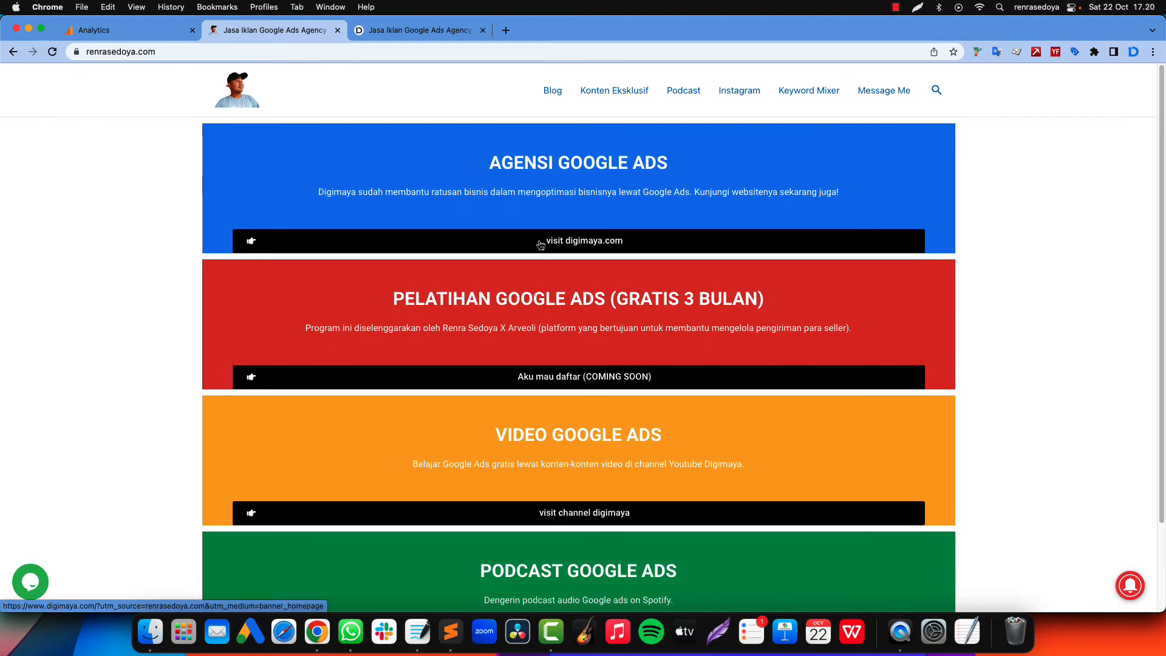
pyautogui.click(402, 31)
pyautogui.click(483, 95)
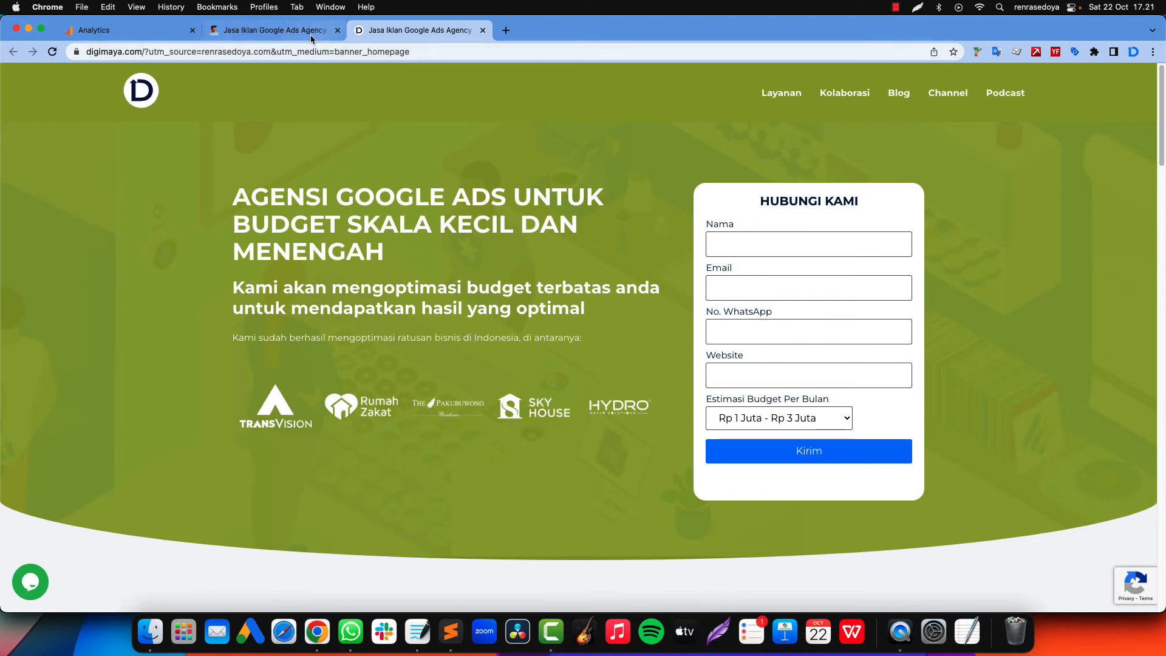
pyautogui.click(290, 35)
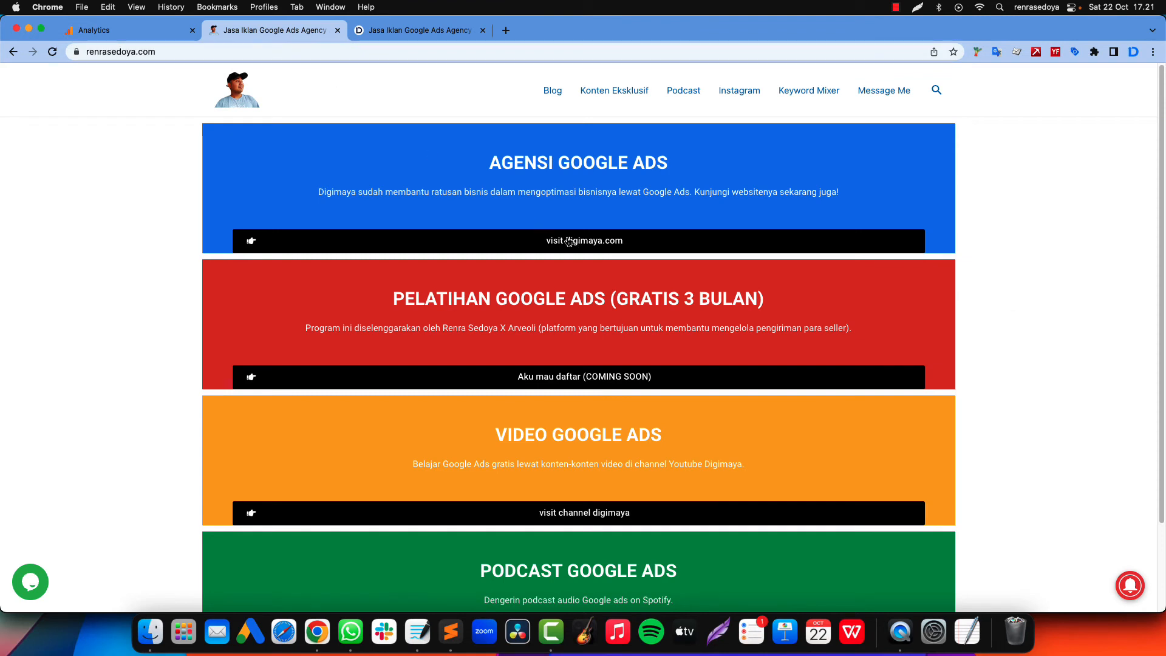
pyautogui.click(353, 34)
pyautogui.click(261, 30)
# Add a domain condition in the Analytics tag configuration and fill its domain with the address copied from the renrasedoya.com site
pyautogui.click(145, 35)
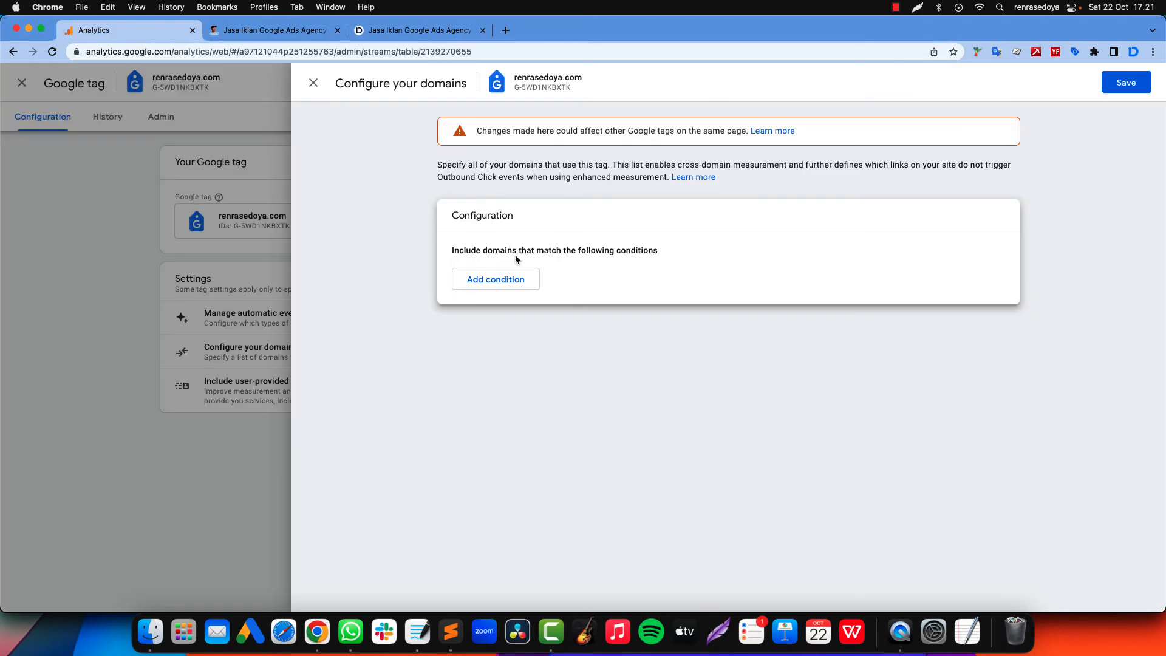
pyautogui.click(502, 291)
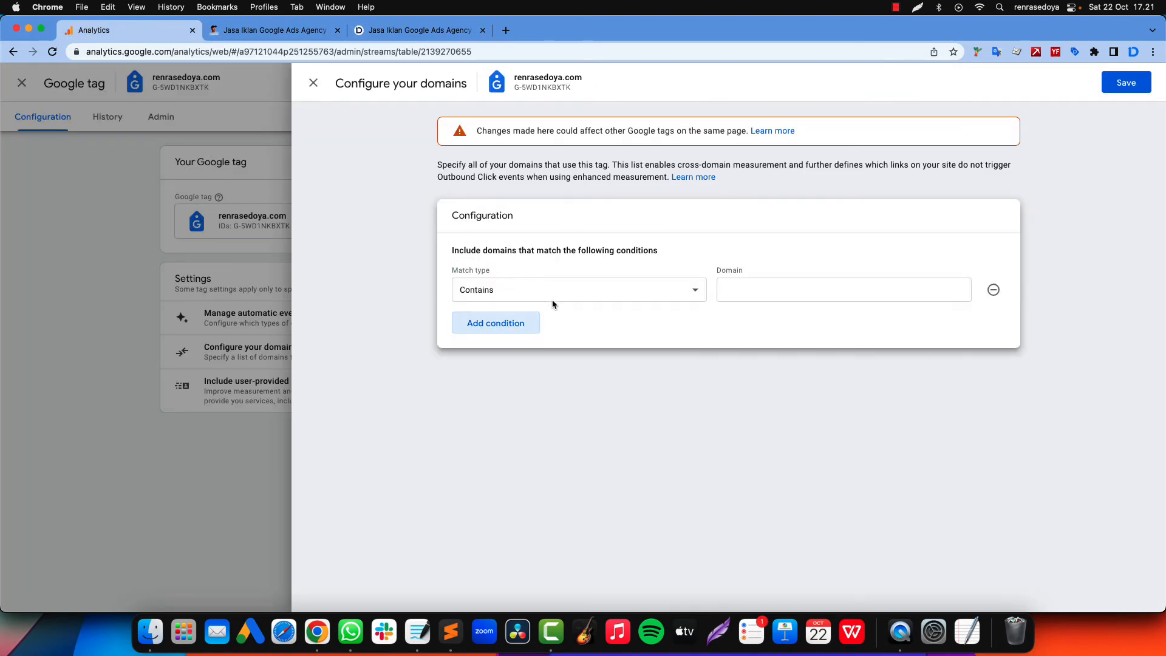
pyautogui.click(269, 31)
pyautogui.click(181, 51)
pyautogui.press('super+c')
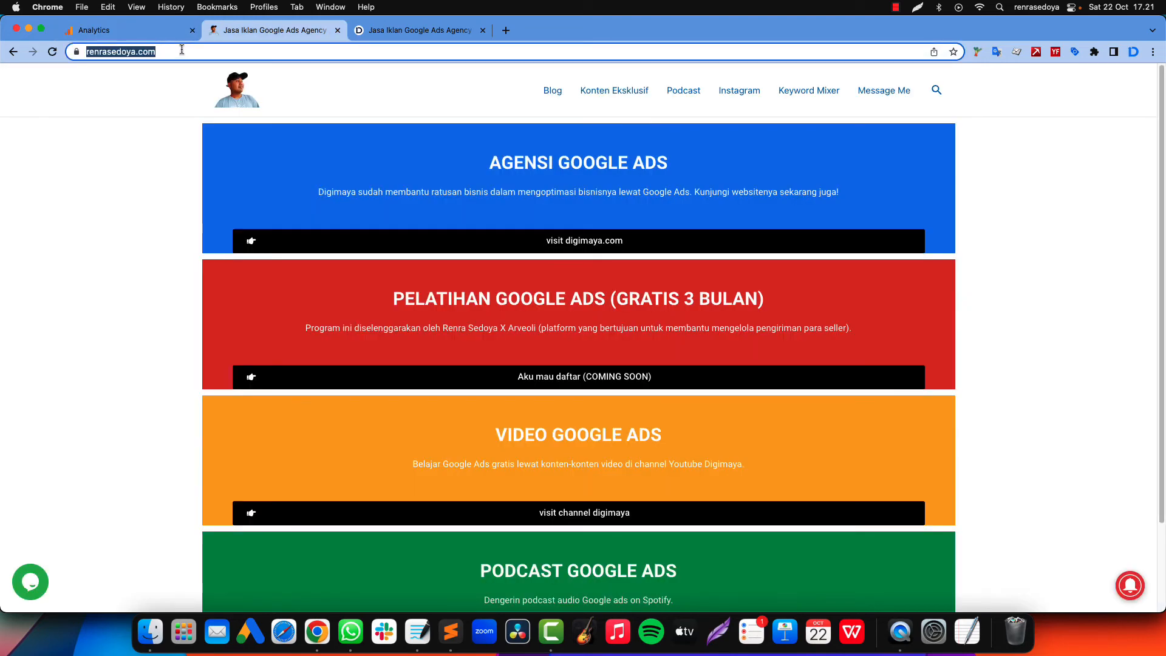
pyautogui.click(138, 37)
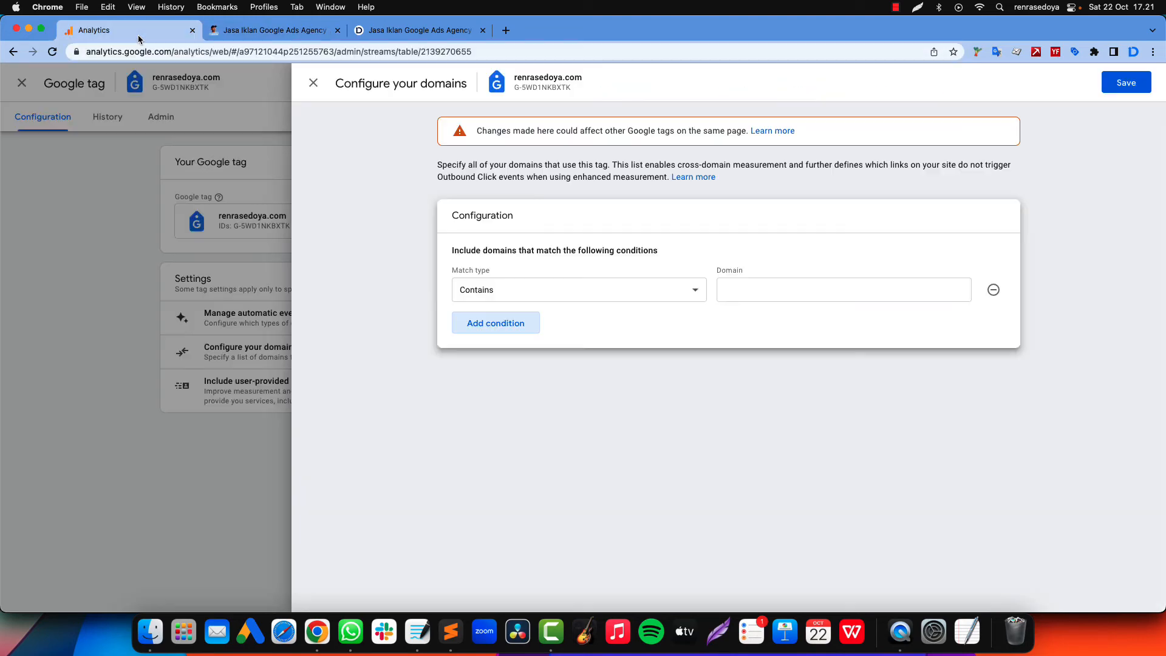
pyautogui.click(813, 289)
pyautogui.press('super+v')
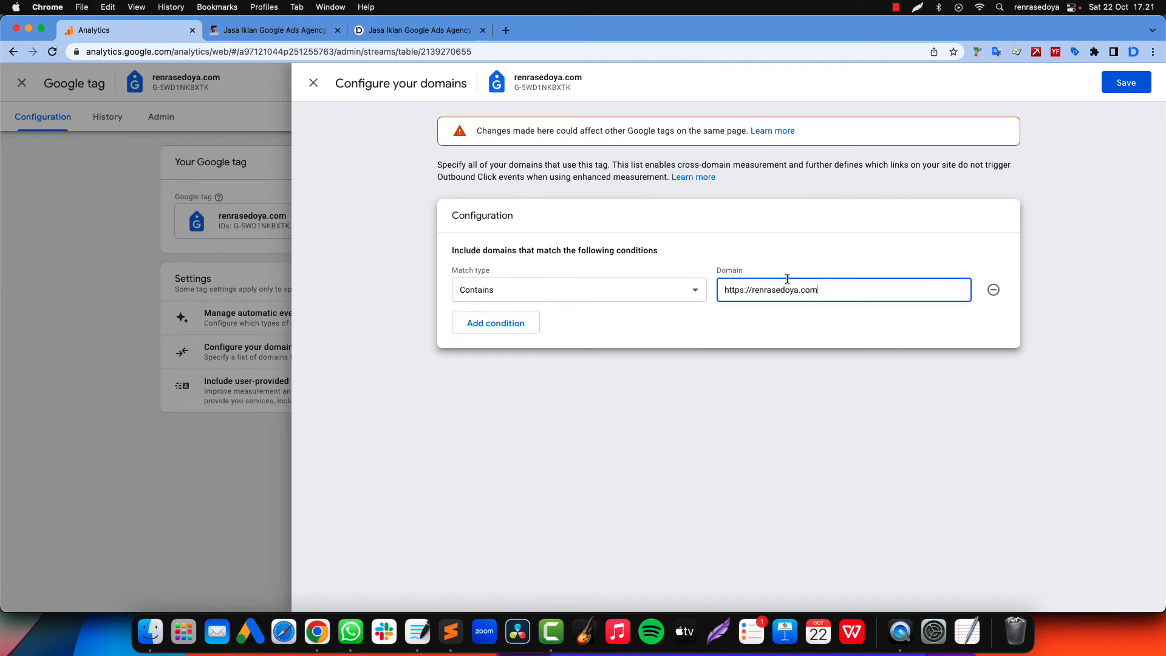
pyautogui.moveTo(755, 287); pyautogui.dragTo(695, 291)
pyautogui.press('BackSpace')
pyautogui.click(759, 317)
pyautogui.click(538, 288)
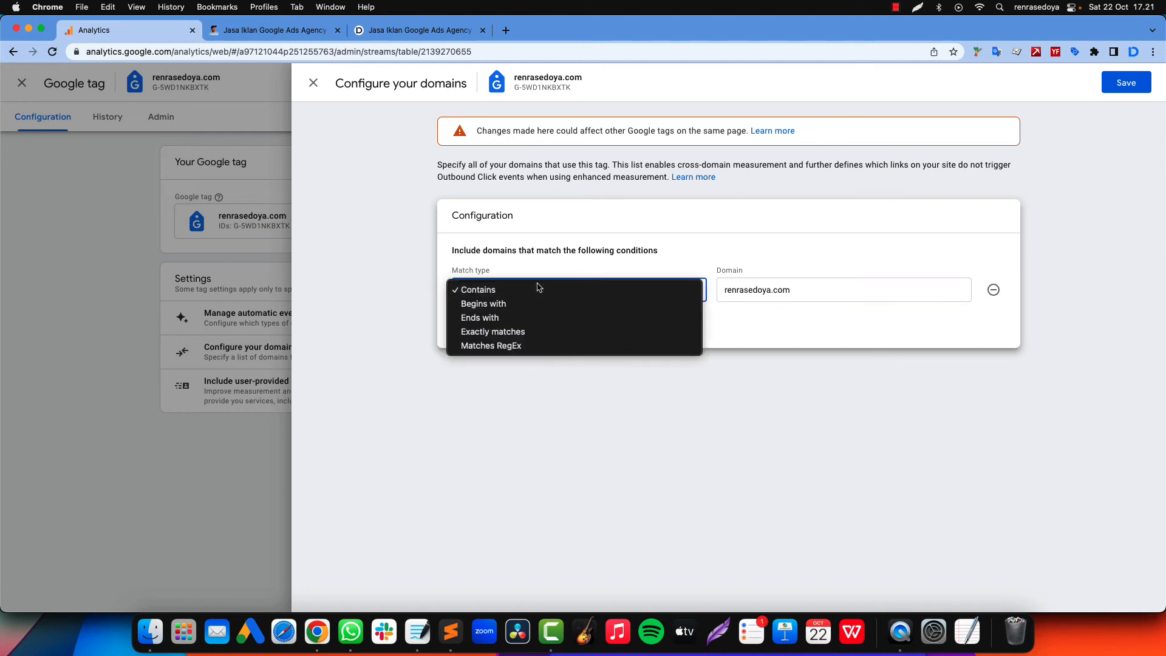
pyautogui.click(538, 289)
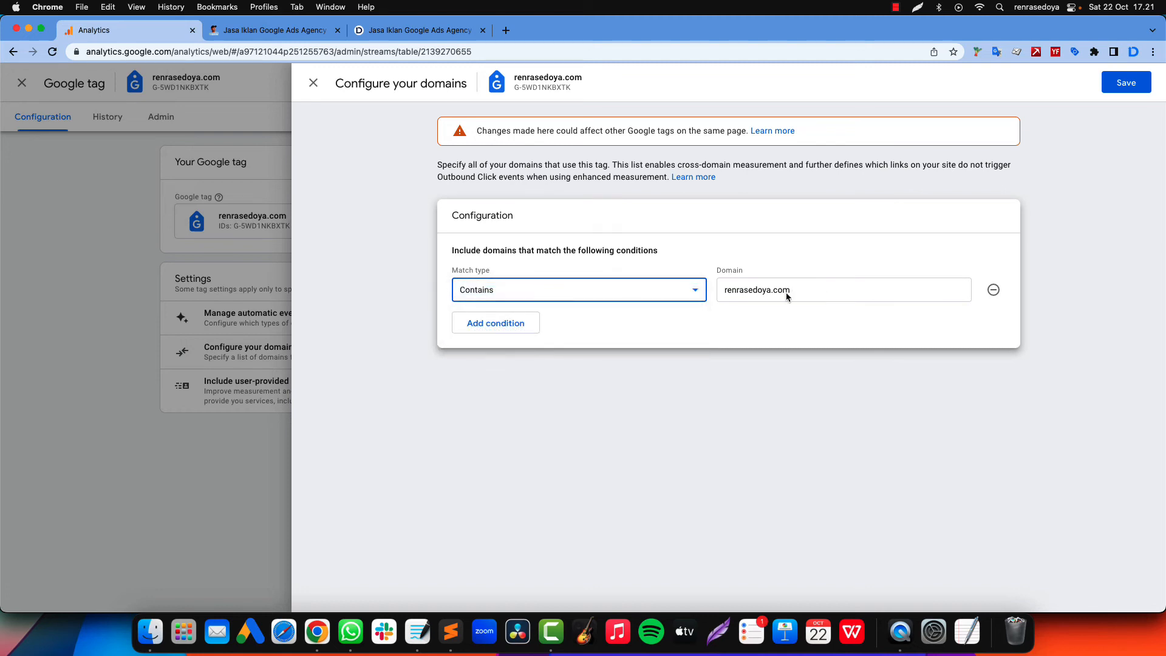
# Add a second domain condition of type Contains with digimaya.com, copied from that site's address
pyautogui.click(419, 30)
pyautogui.doubleClick(123, 52)
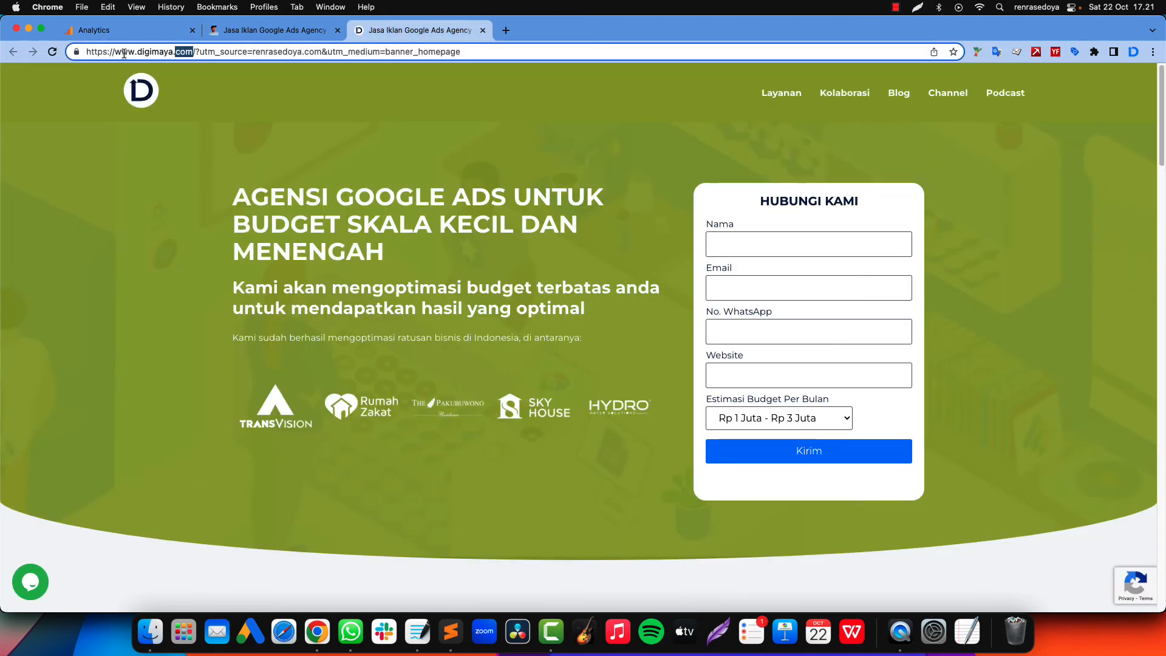
pyautogui.moveTo(137, 52); pyautogui.dragTo(190, 48)
pyautogui.press('super+c')
pyautogui.click(209, 194)
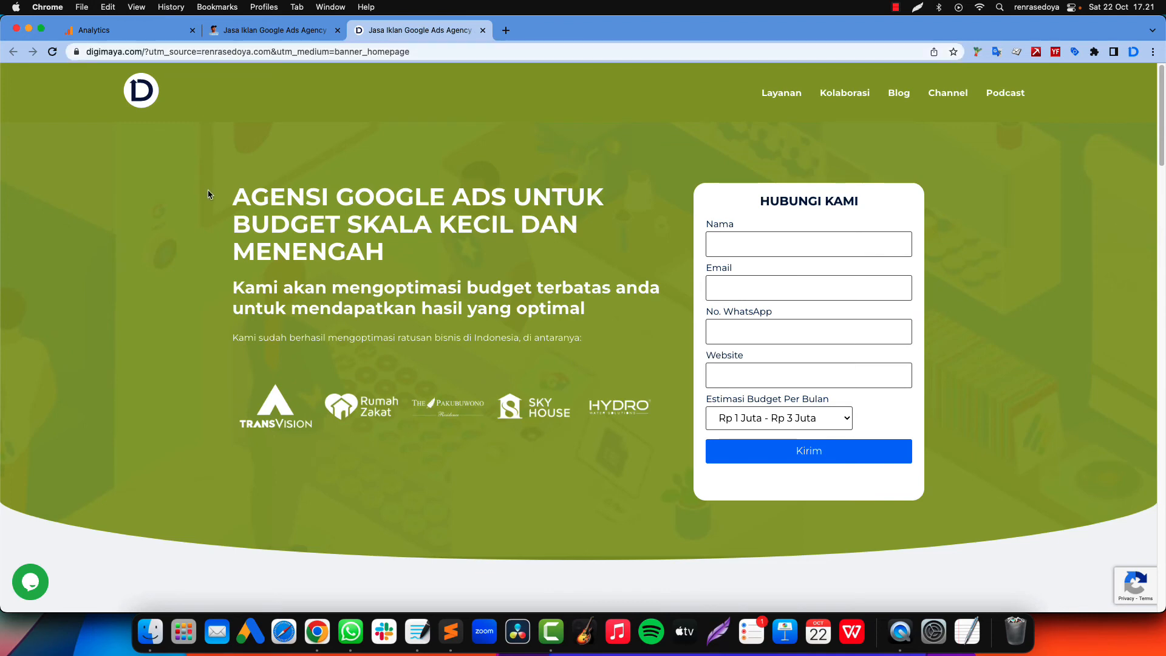
pyautogui.click(110, 30)
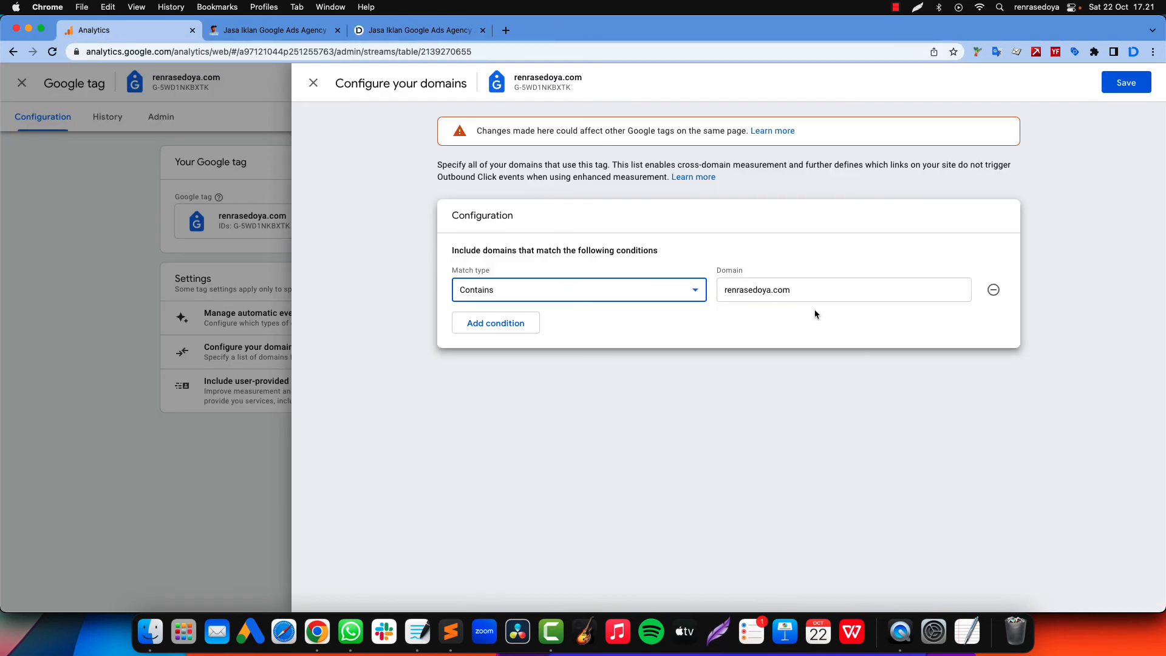
pyautogui.click(493, 321)
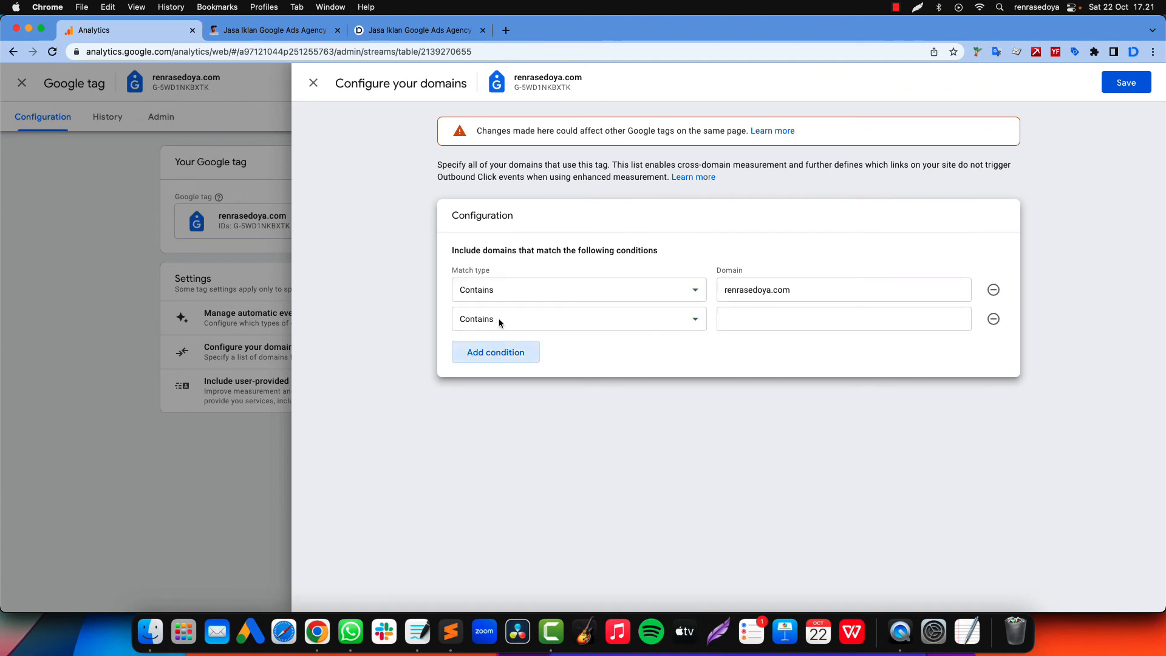
pyautogui.click(756, 323)
pyautogui.press('super+v')
pyautogui.click(764, 351)
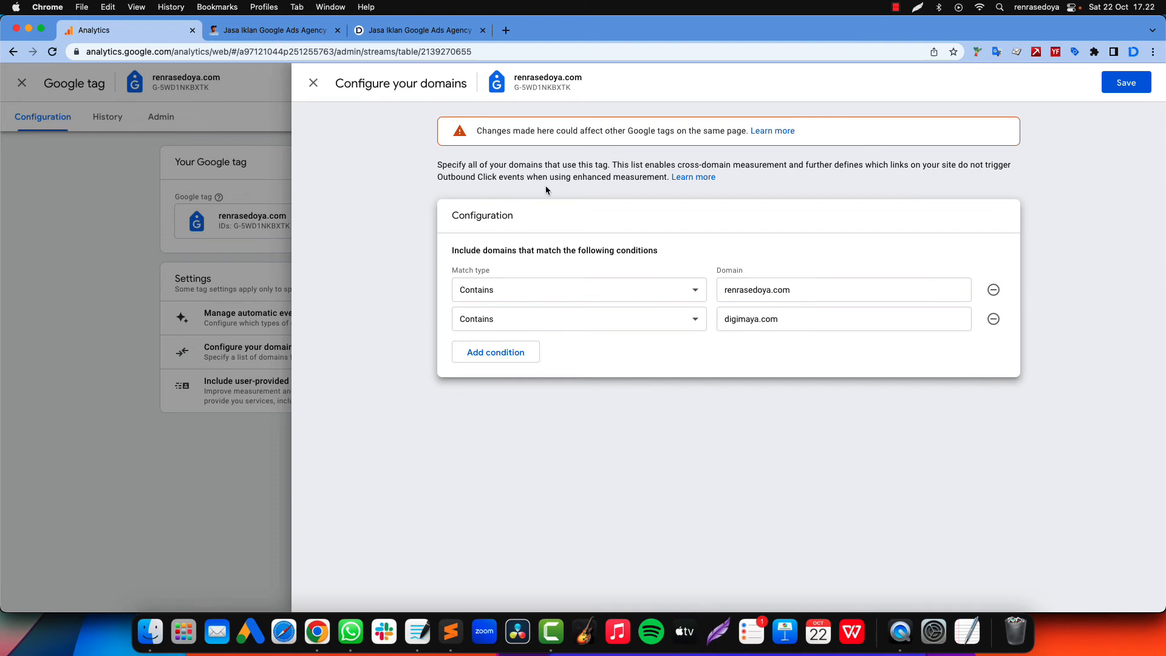
# Examine the configuration note about Outbound Click events and enhanced measurement
pyautogui.moveTo(440, 180); pyautogui.dragTo(655, 181)
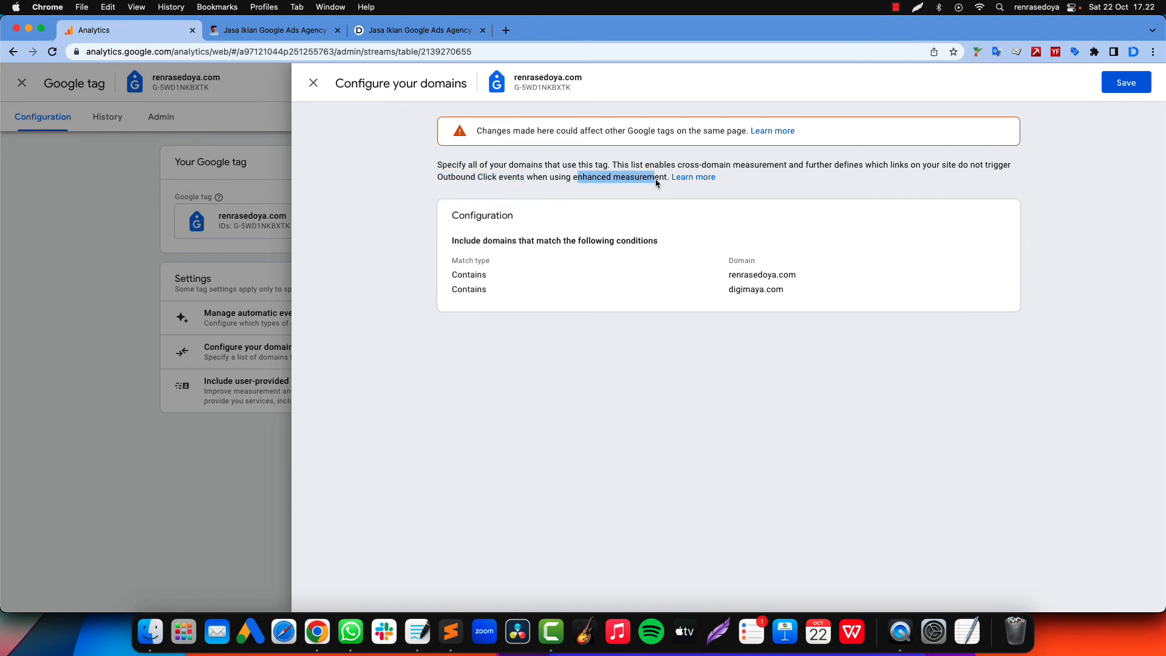
pyautogui.click(575, 180)
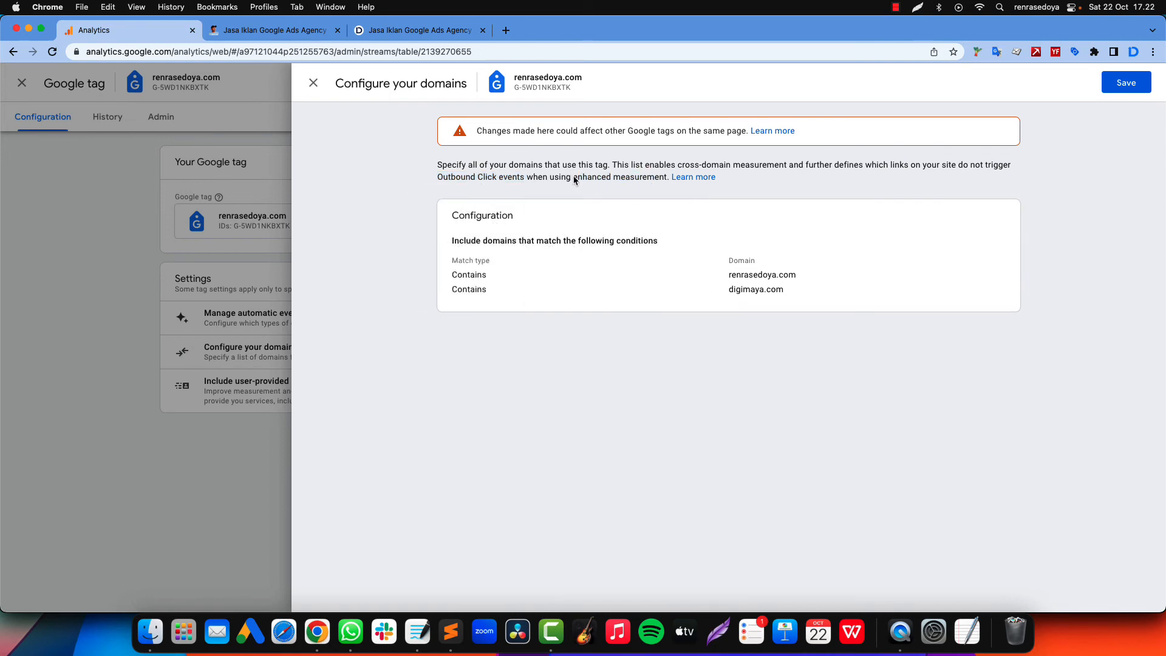
pyautogui.moveTo(575, 180); pyautogui.dragTo(666, 181)
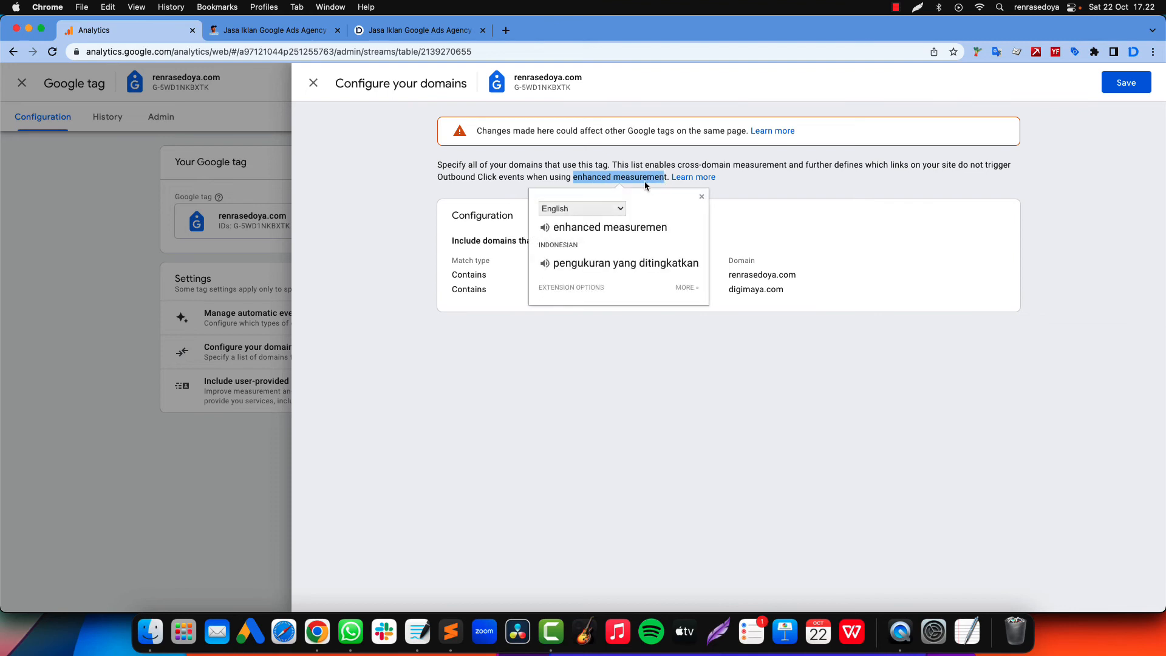
pyautogui.click(566, 179)
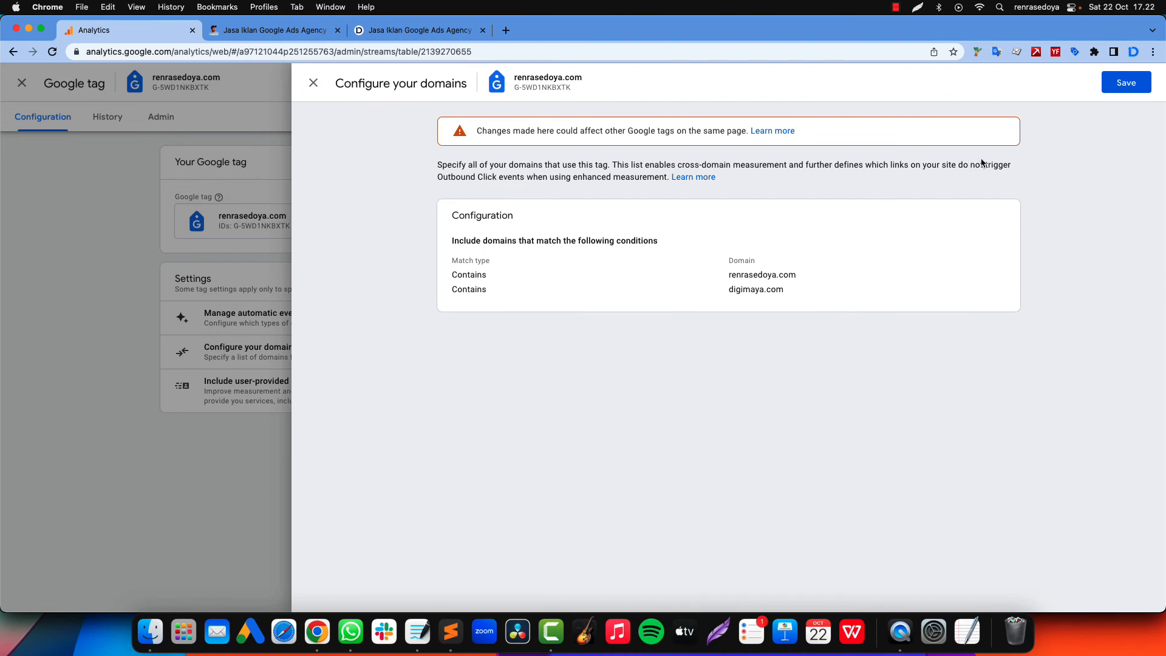
# Save the domain configuration and close the tag settings and stream details
pyautogui.click(1125, 83)
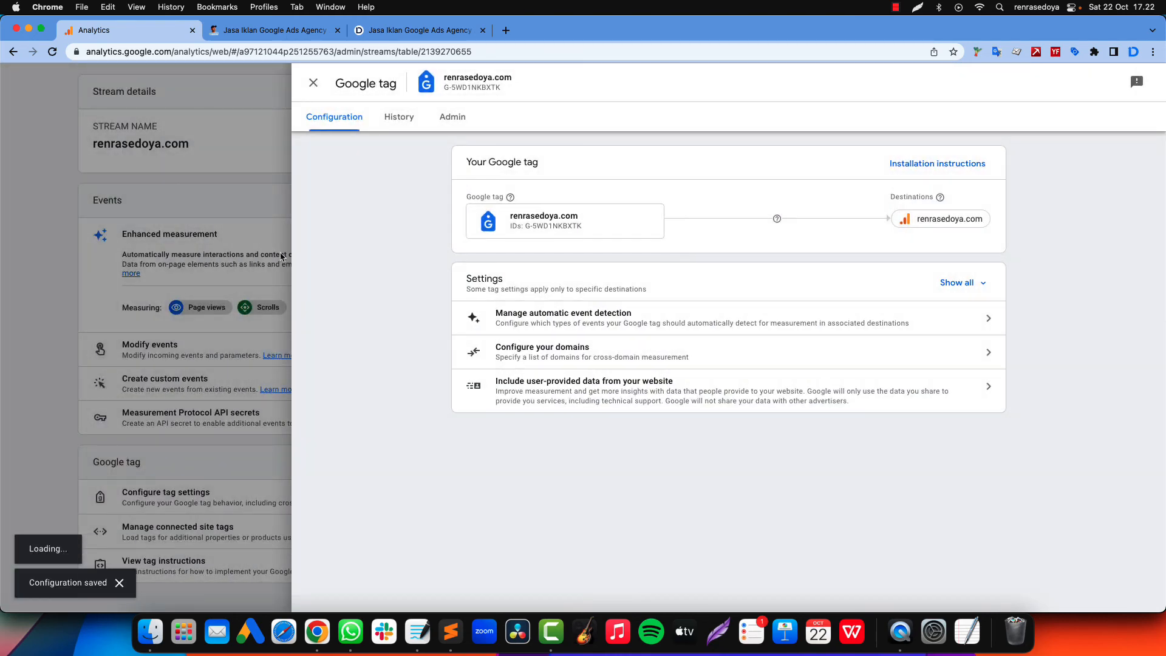
pyautogui.click(258, 228)
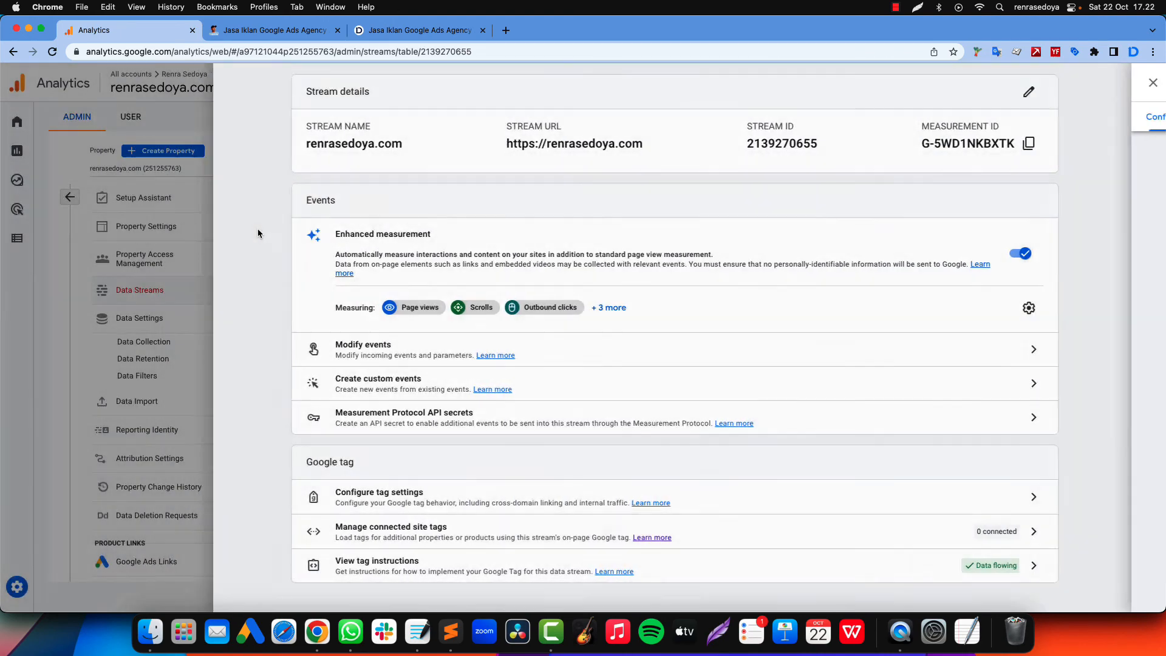
pyautogui.click(234, 265)
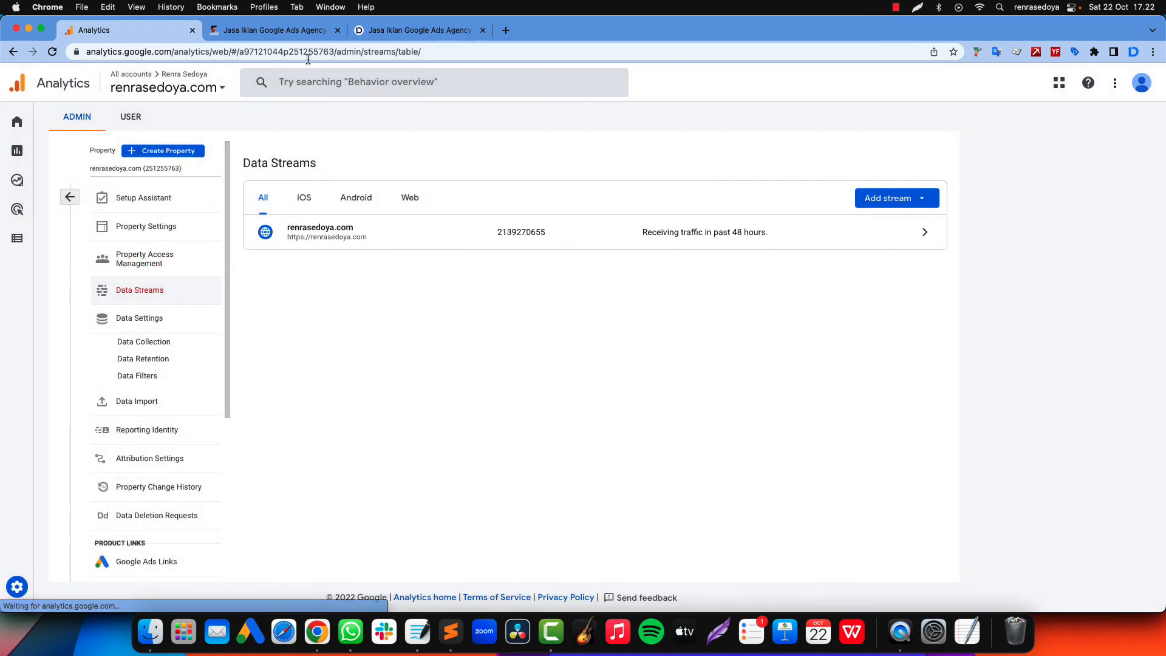
# Reload the renrasedoya.com homepage and follow its link to digimaya.com, dismissing the advert that interrupts it
pyautogui.click(276, 30)
pyautogui.click(52, 51)
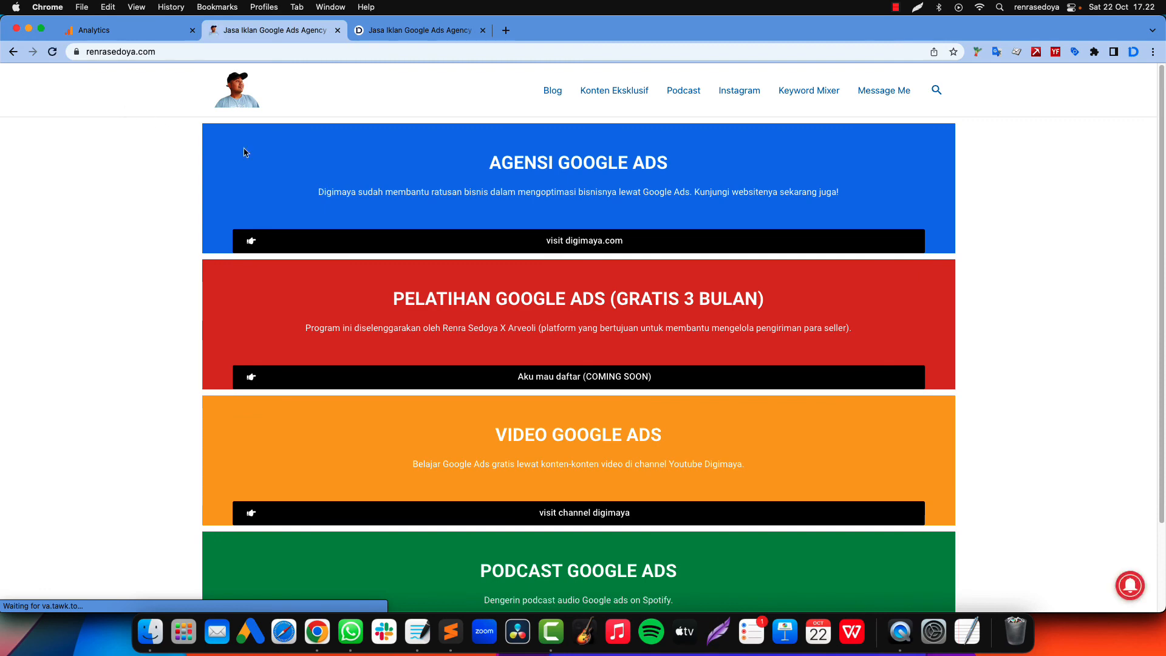
pyautogui.click(518, 243)
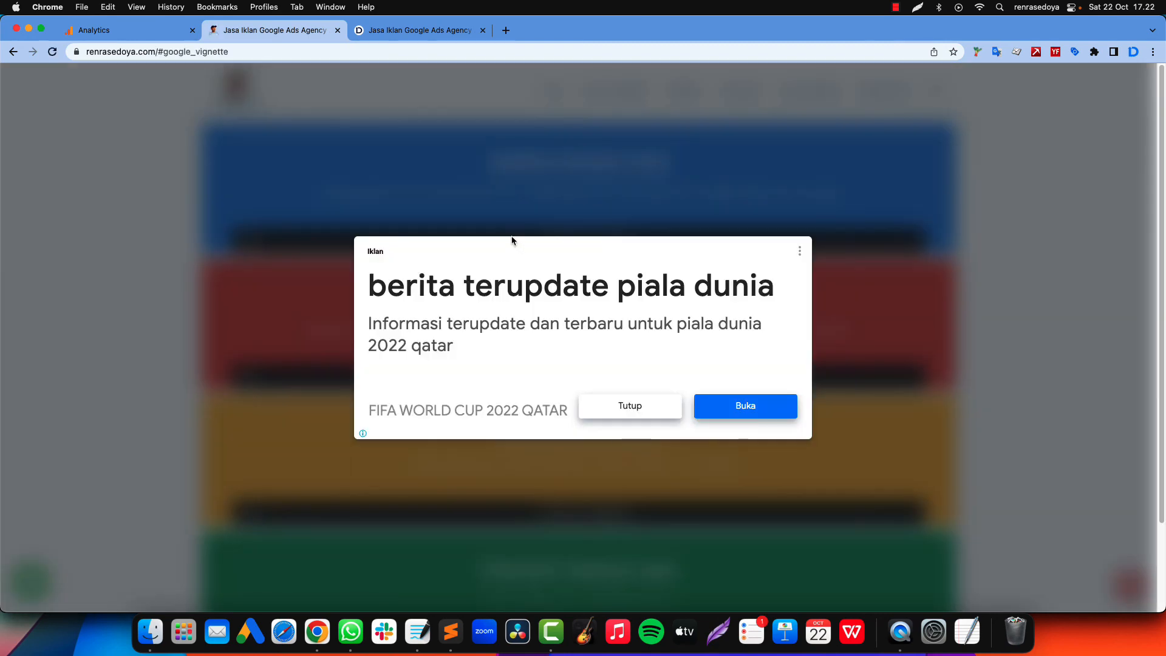
pyautogui.click(630, 406)
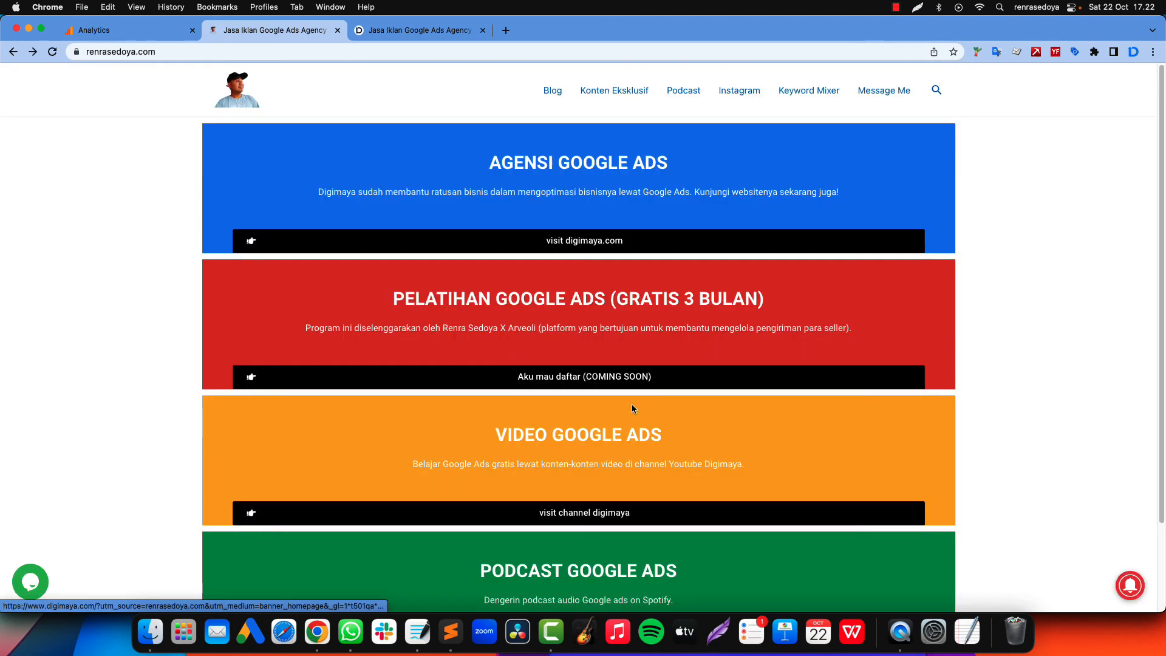
pyautogui.click(483, 250)
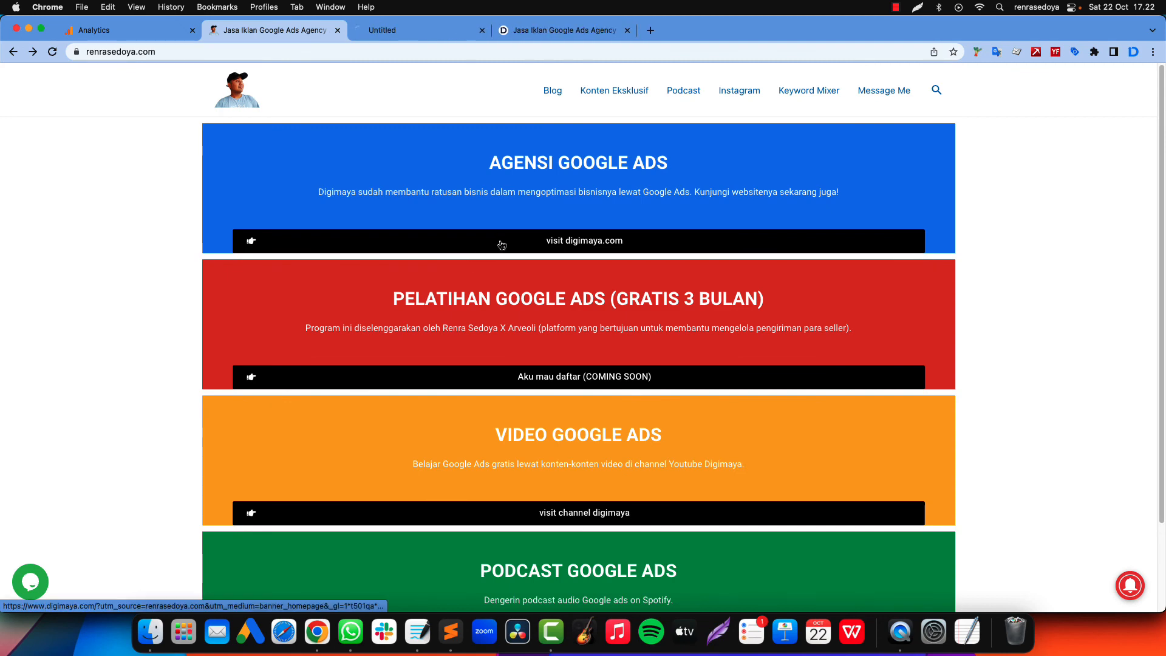
# Compare the address of the newly opened digimaya.com page with that of the earlier one, checking for the _gl linker parameter
pyautogui.click(416, 31)
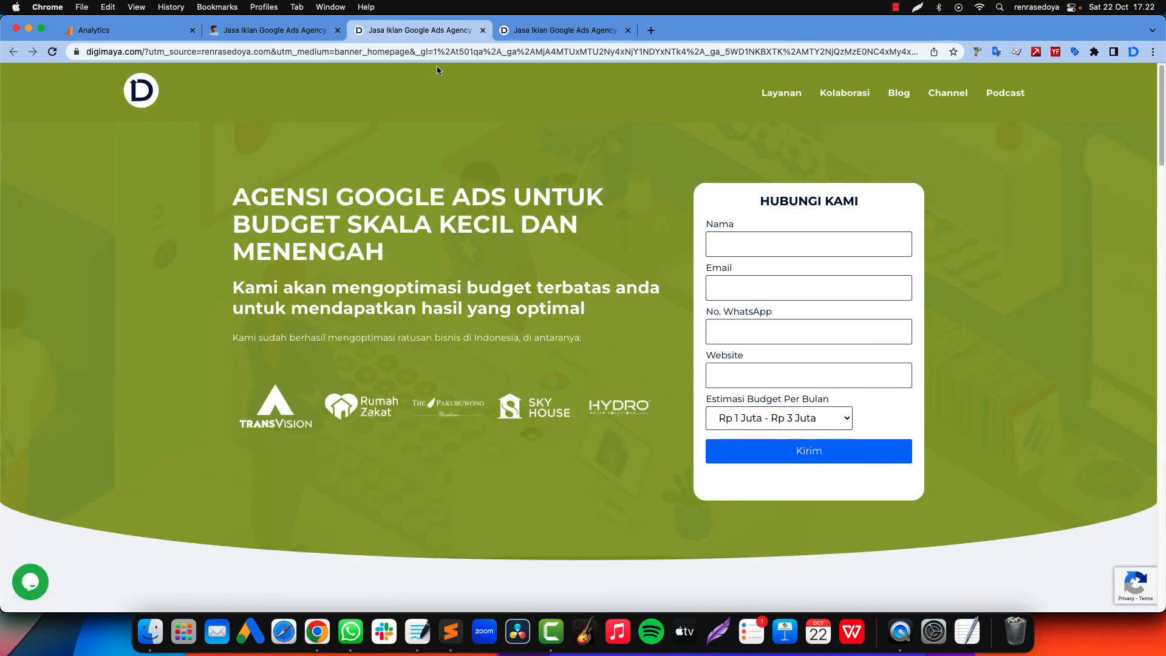
pyautogui.click(544, 35)
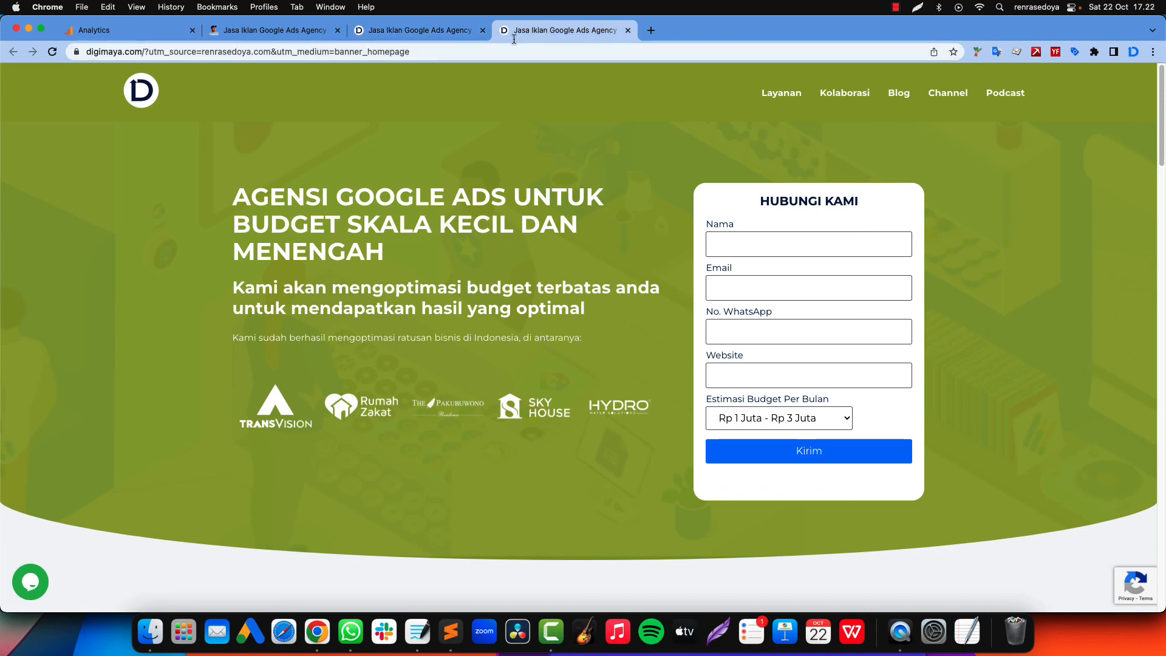
pyautogui.click(447, 37)
pyautogui.click(541, 33)
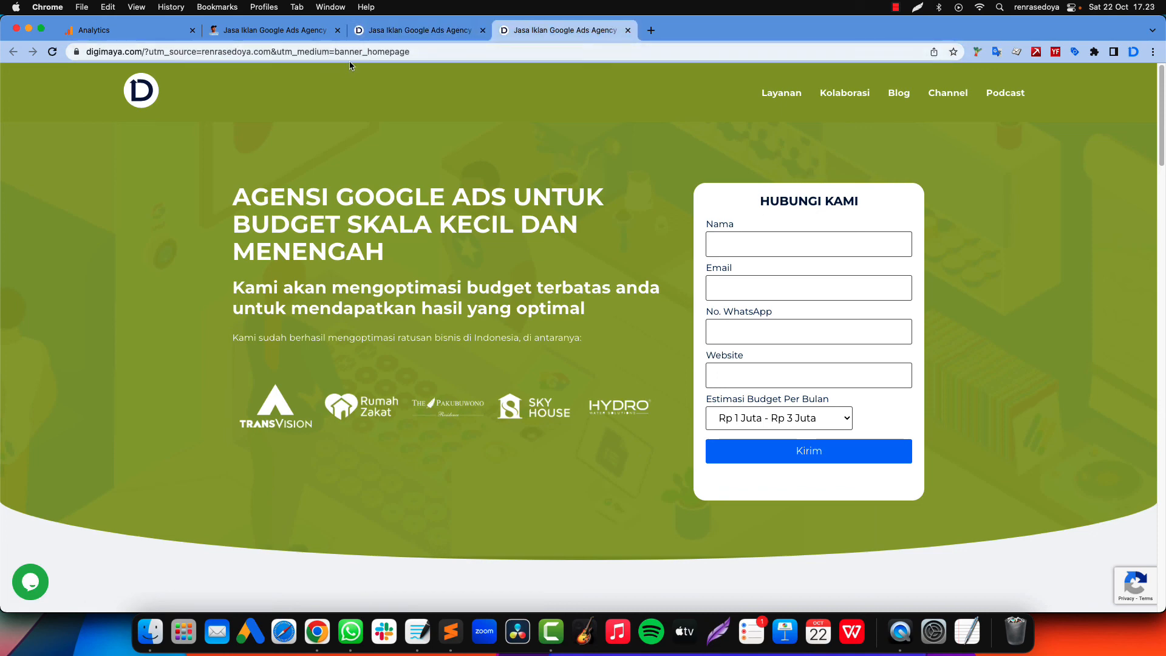
pyautogui.click(438, 33)
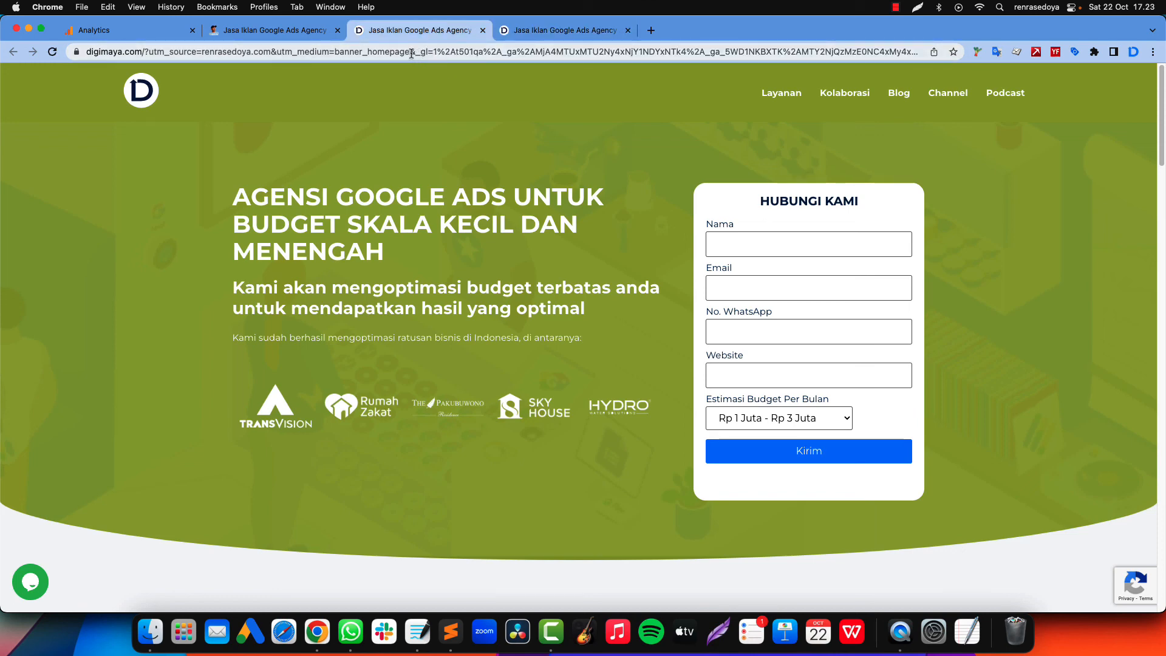